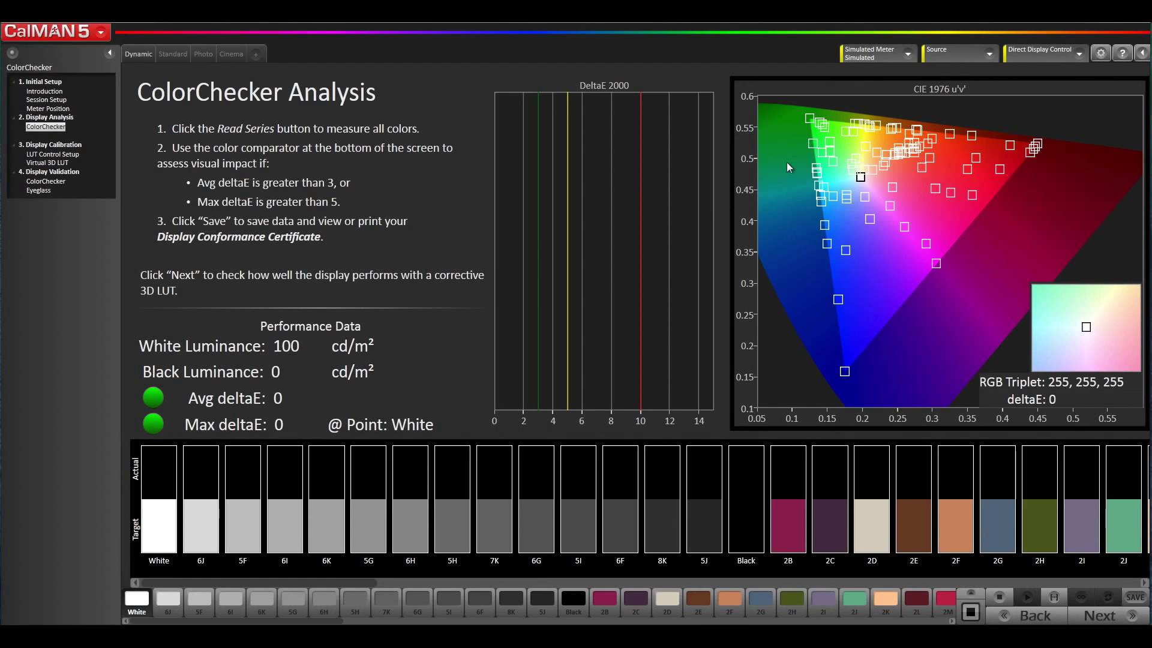
Step: Rescan for pattern sources and connect to the Samsung SM-G860P MobileForge at 192.168.42.137
left_click(956, 57)
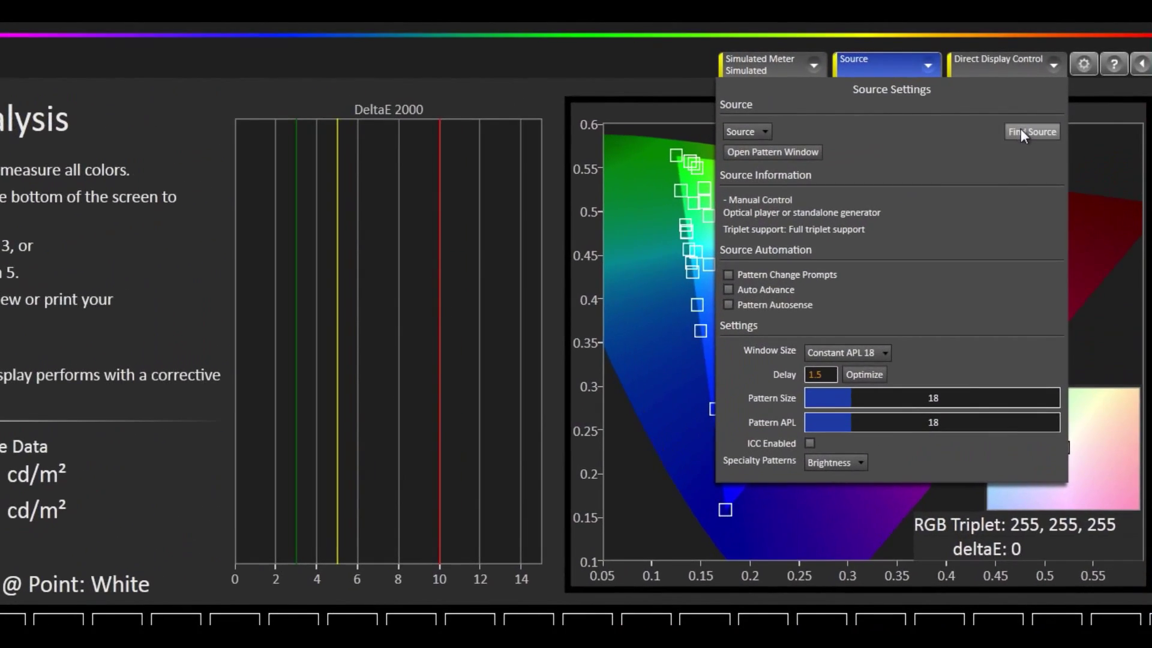
left_click(1021, 129)
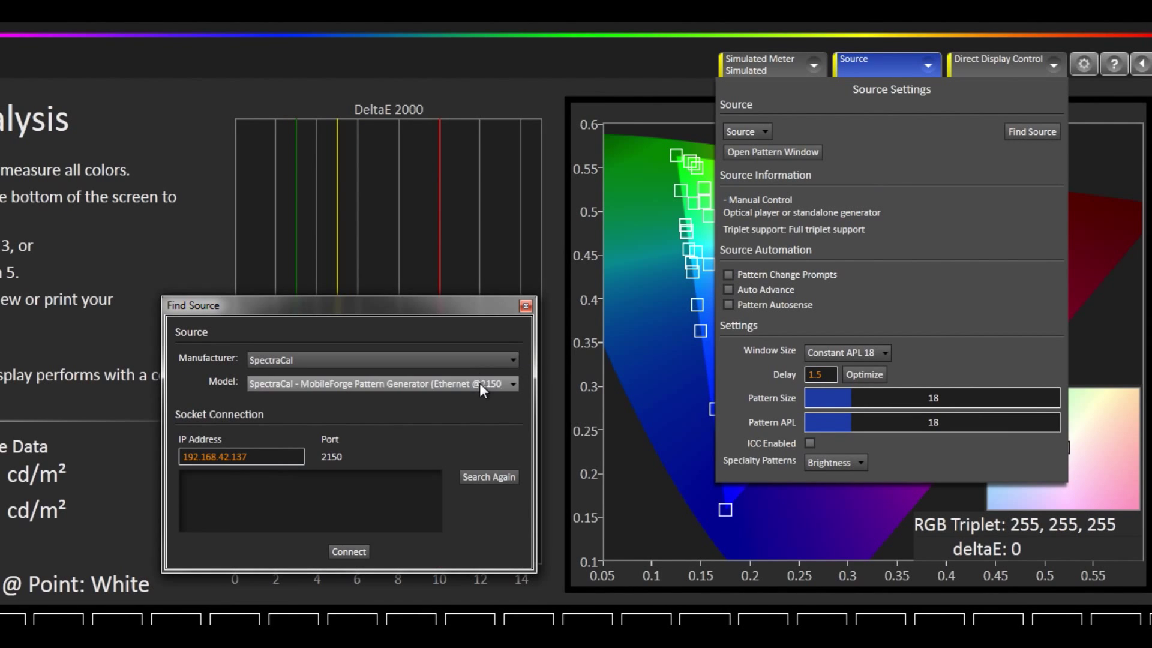
left_click(493, 475)
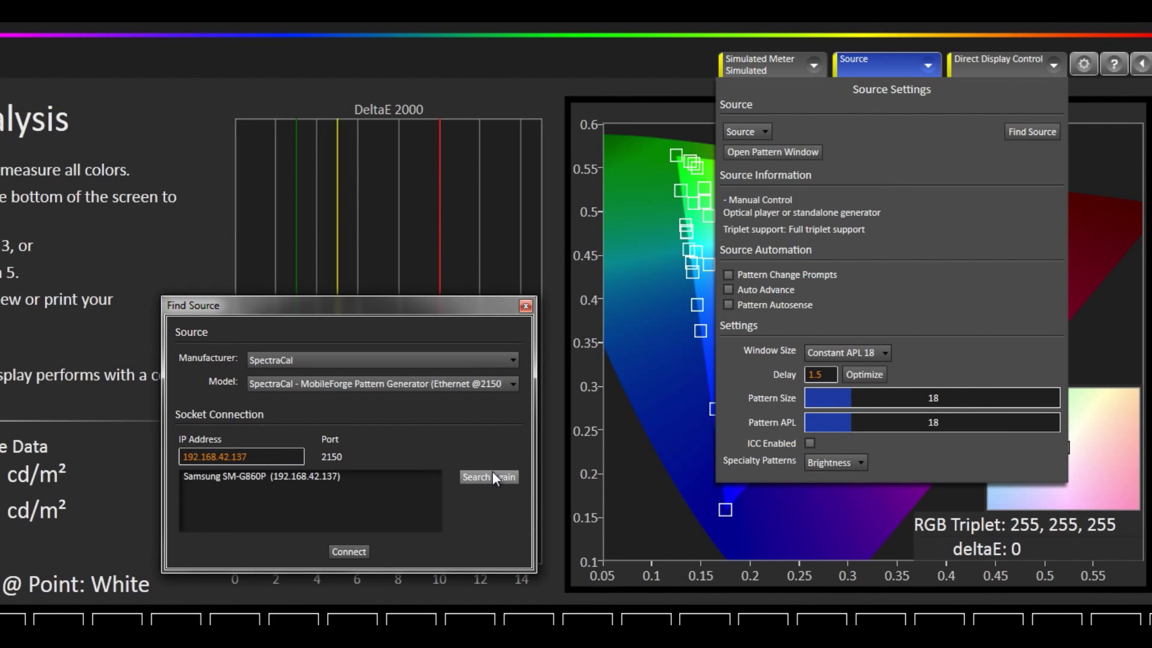
left_click(326, 478)
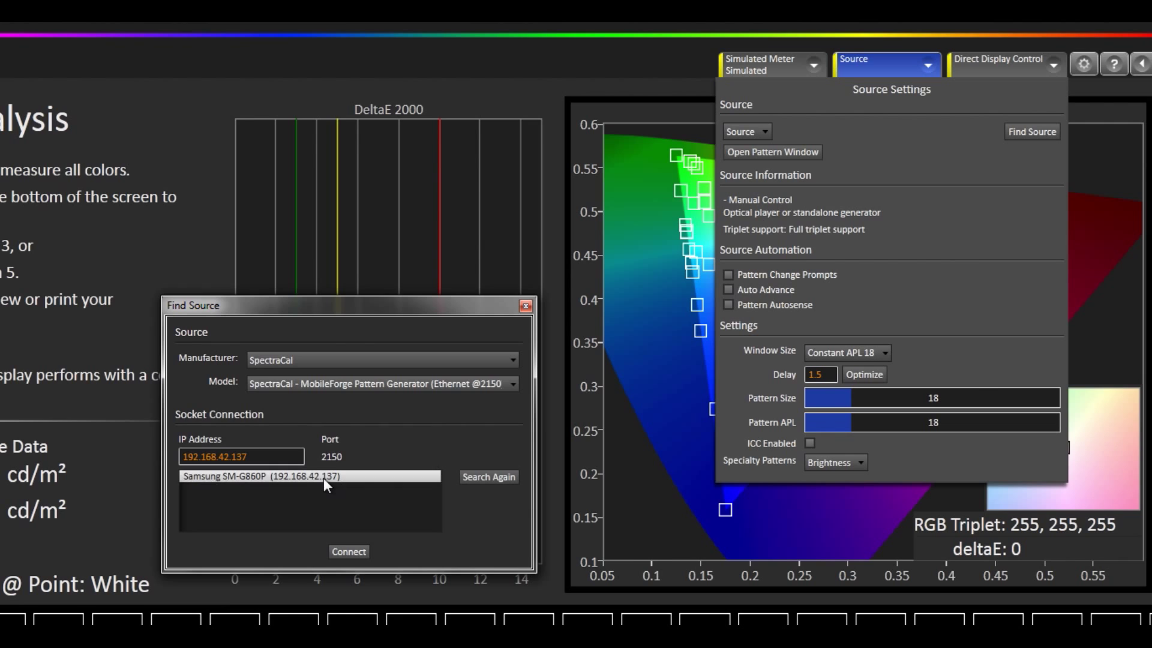
left_click(345, 547)
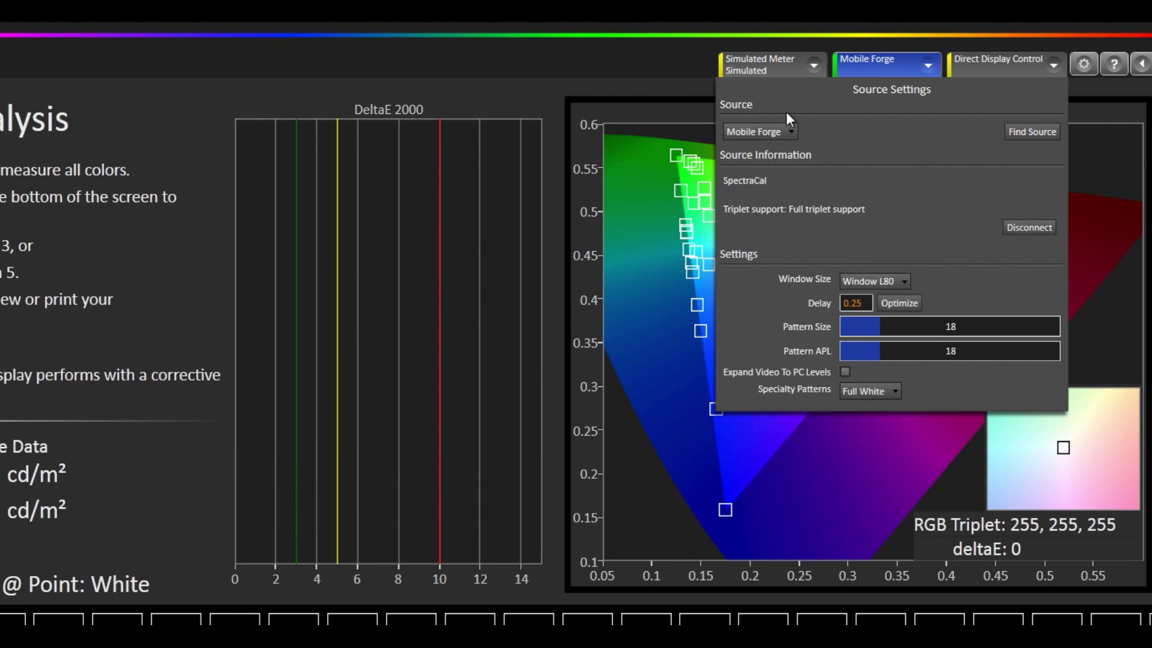
Step: Run Find Meter from the Simulated Meter dropdown with All Meters selected
left_click(817, 66)
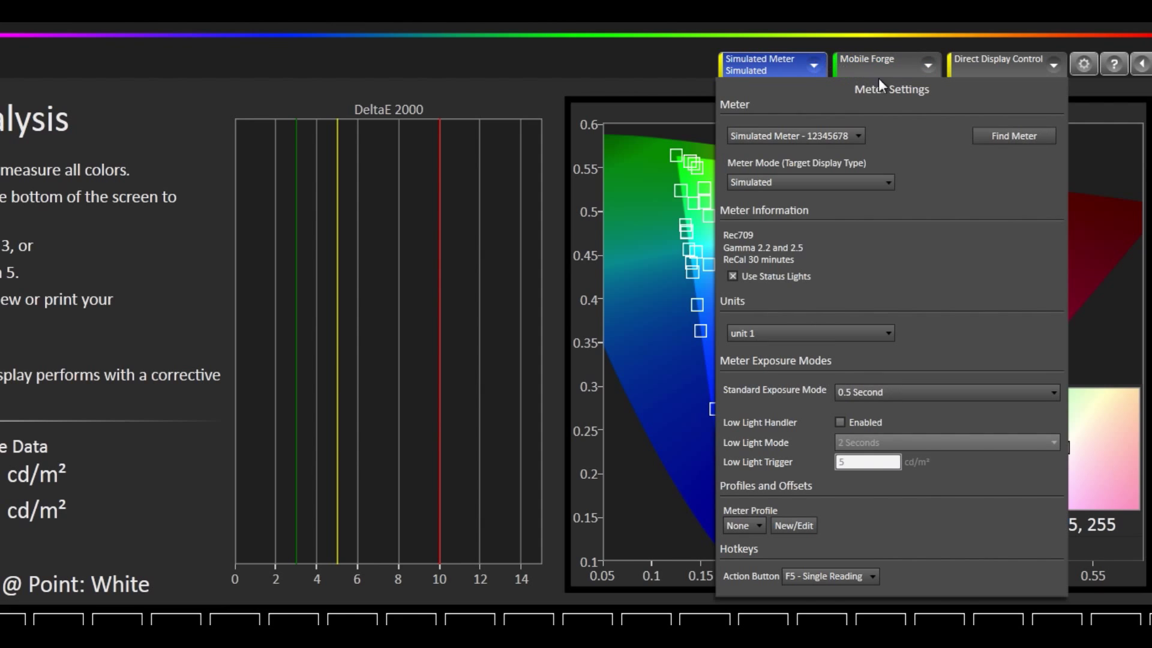
left_click(988, 133)
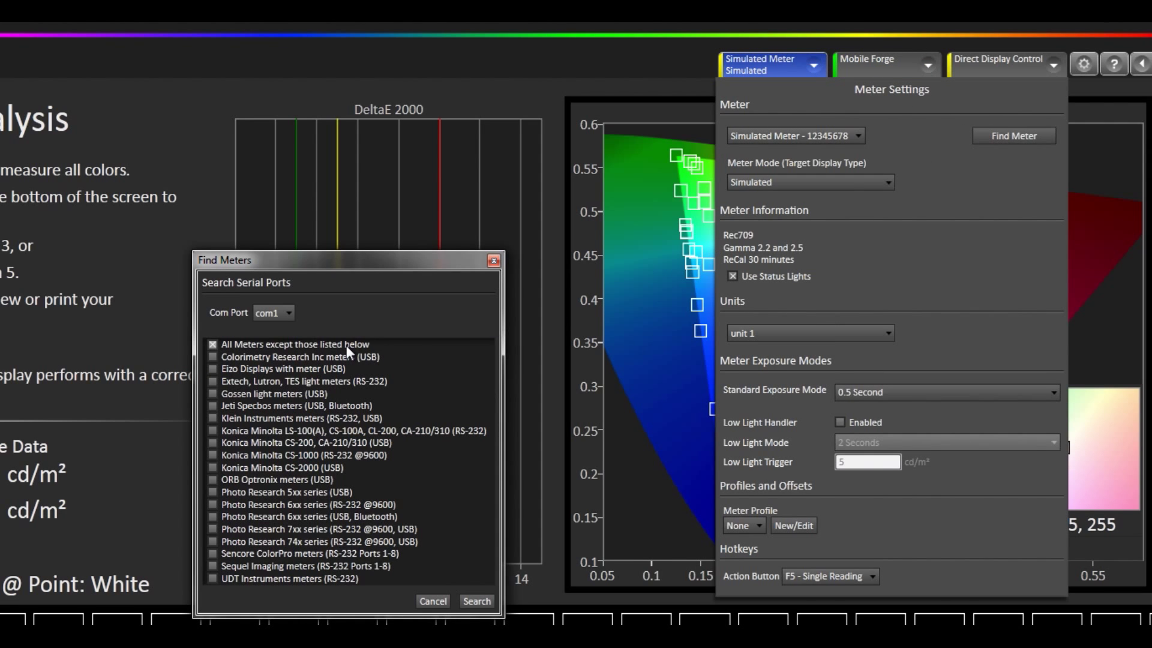
left_click(475, 601)
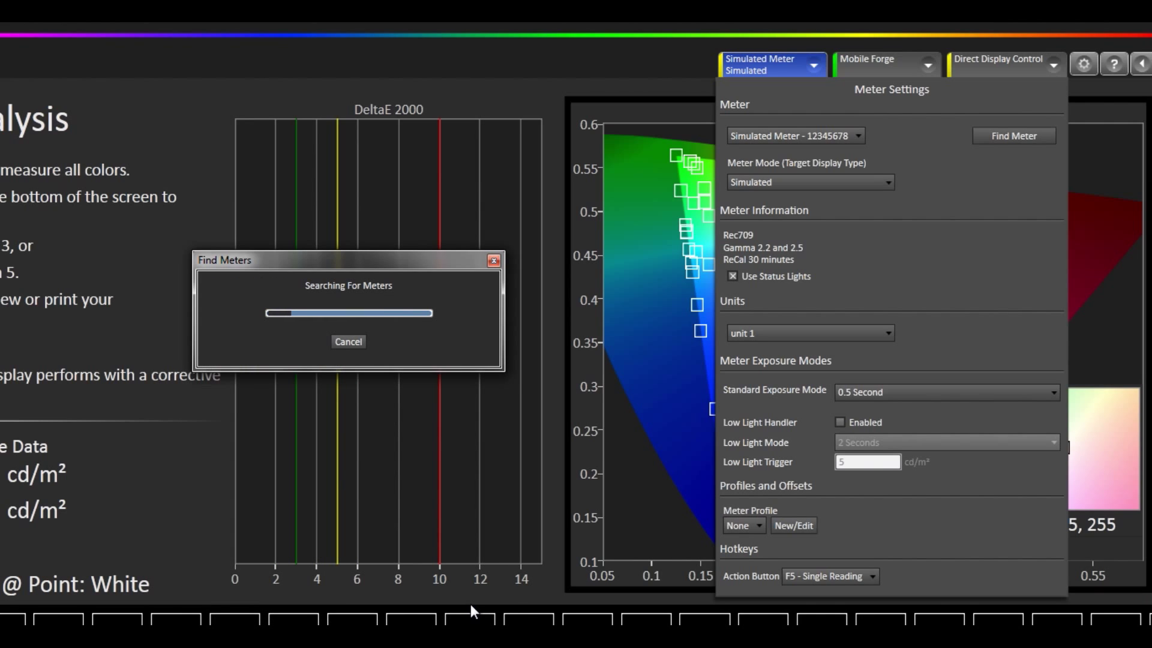
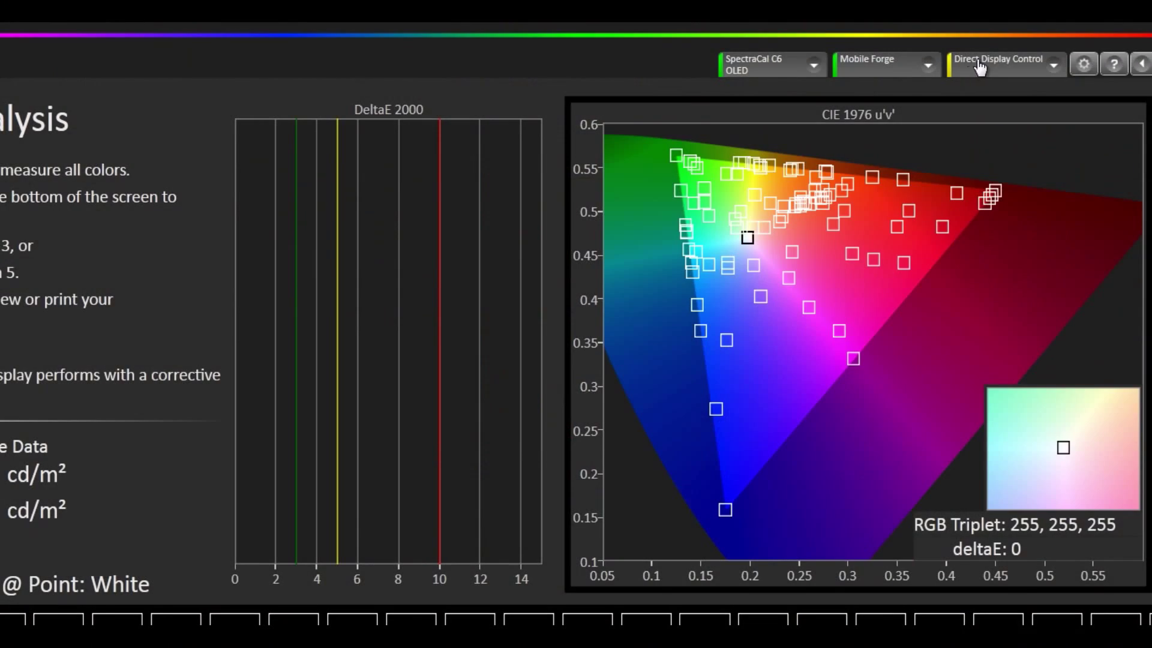
Step: Open the settings panel, then measure the full ColorChecker series for Standard mode
left_click(1084, 63)
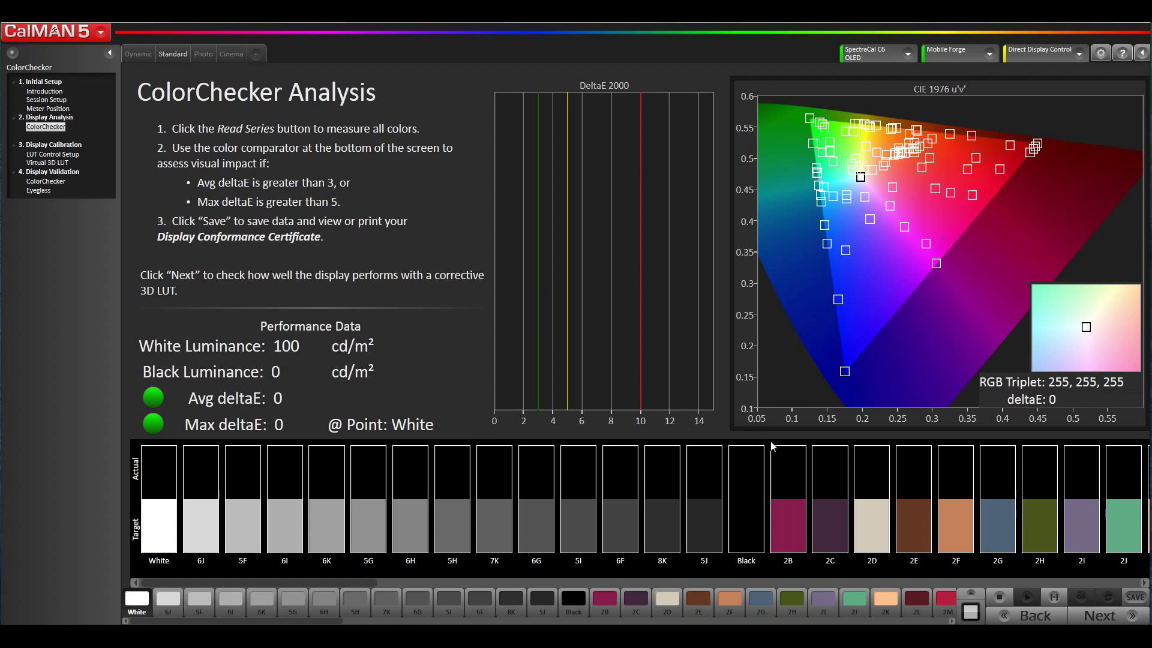
left_click(1056, 601)
Step: Run Read Series on the Photo tab to measure every ColorChecker color
left_click(1051, 598)
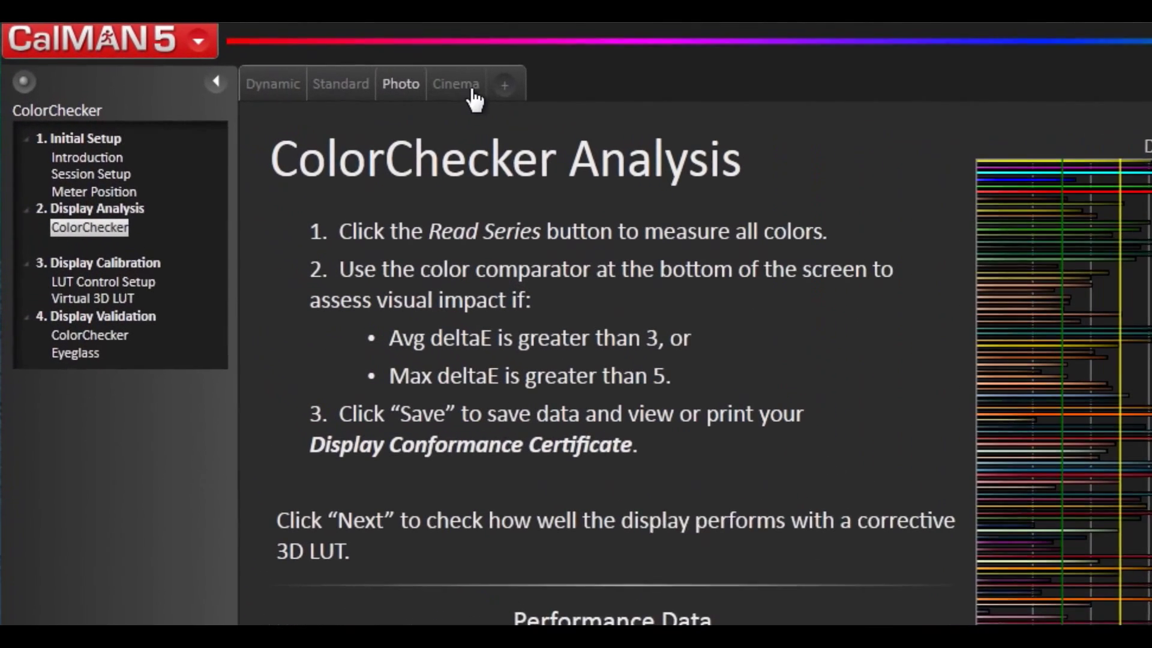
Step: Measure the full Cinema mode ColorChecker series, reaching average deltaE 3.3 and max 9
left_click(474, 90)
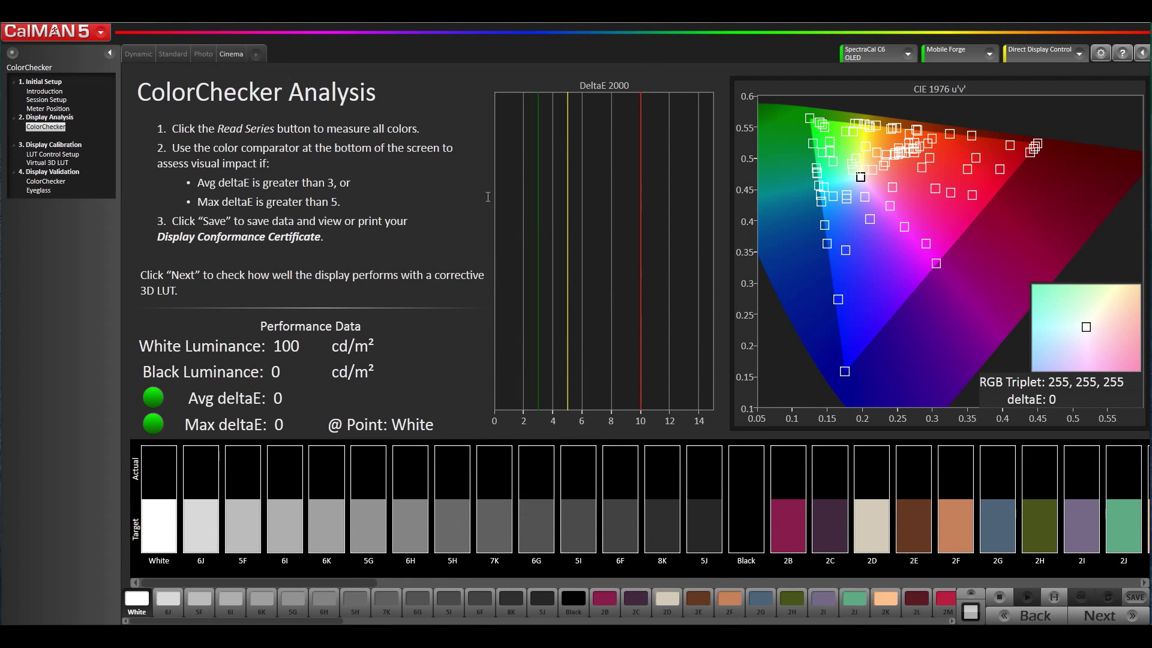
left_click(1055, 597)
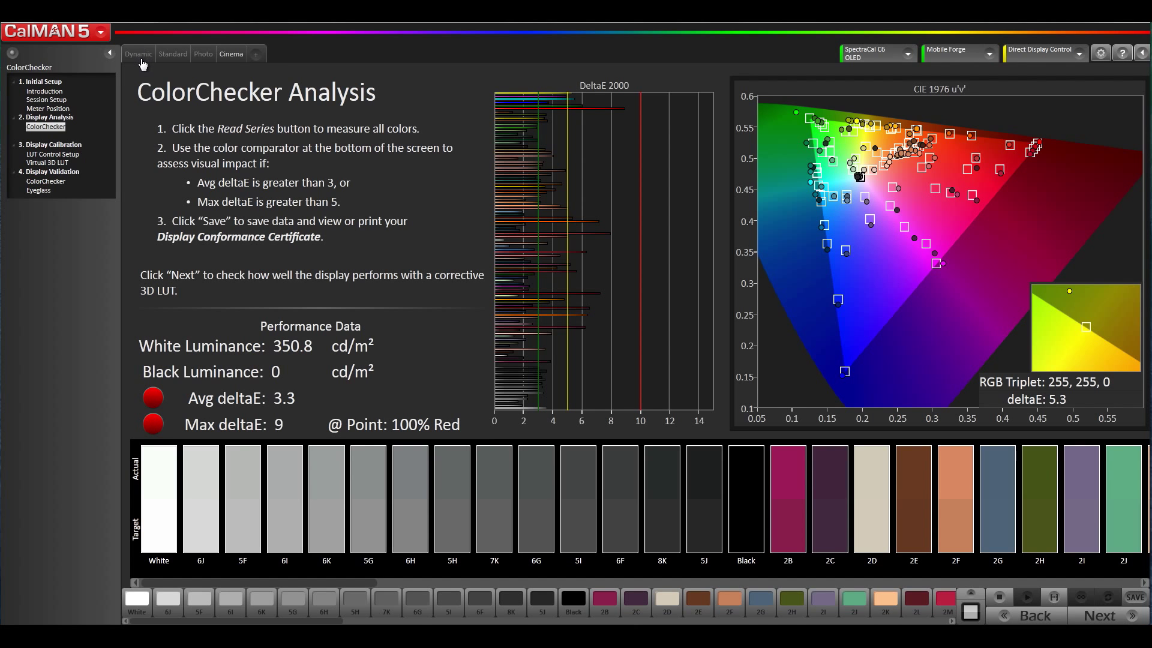
left_click(140, 54)
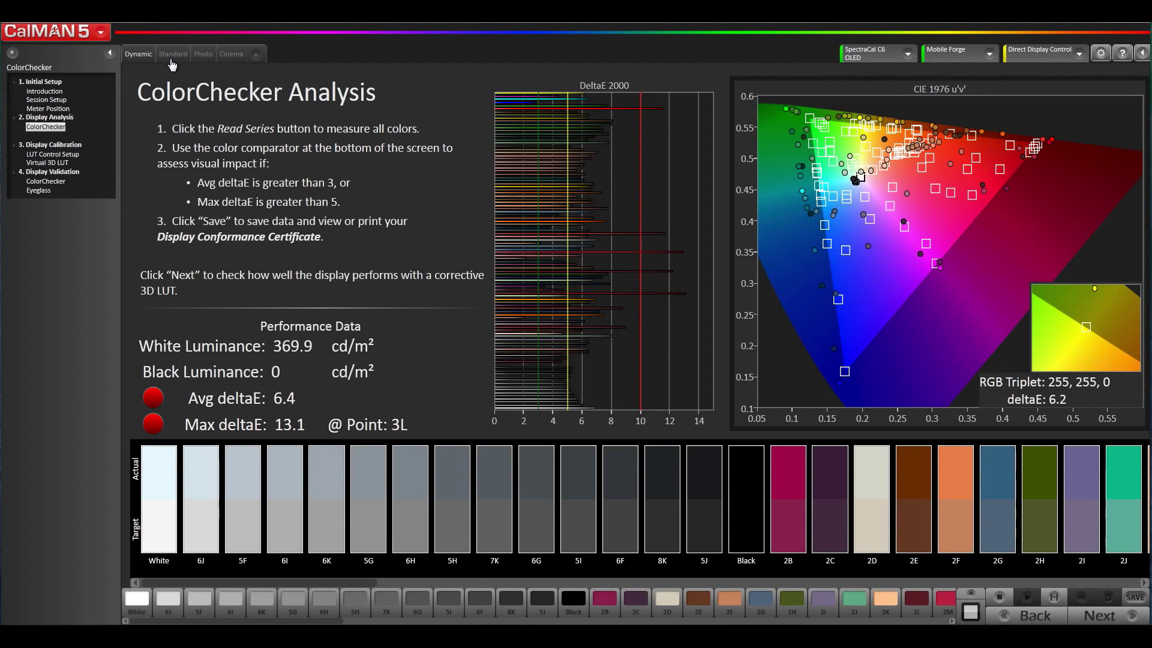
left_click(172, 55)
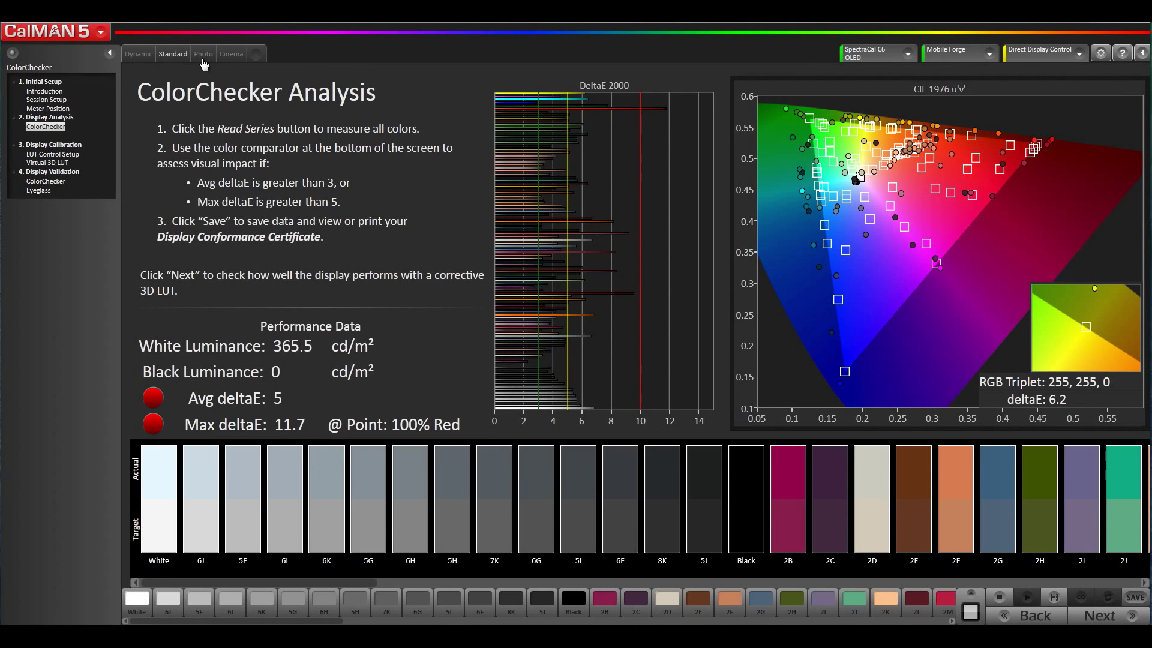
left_click(202, 56)
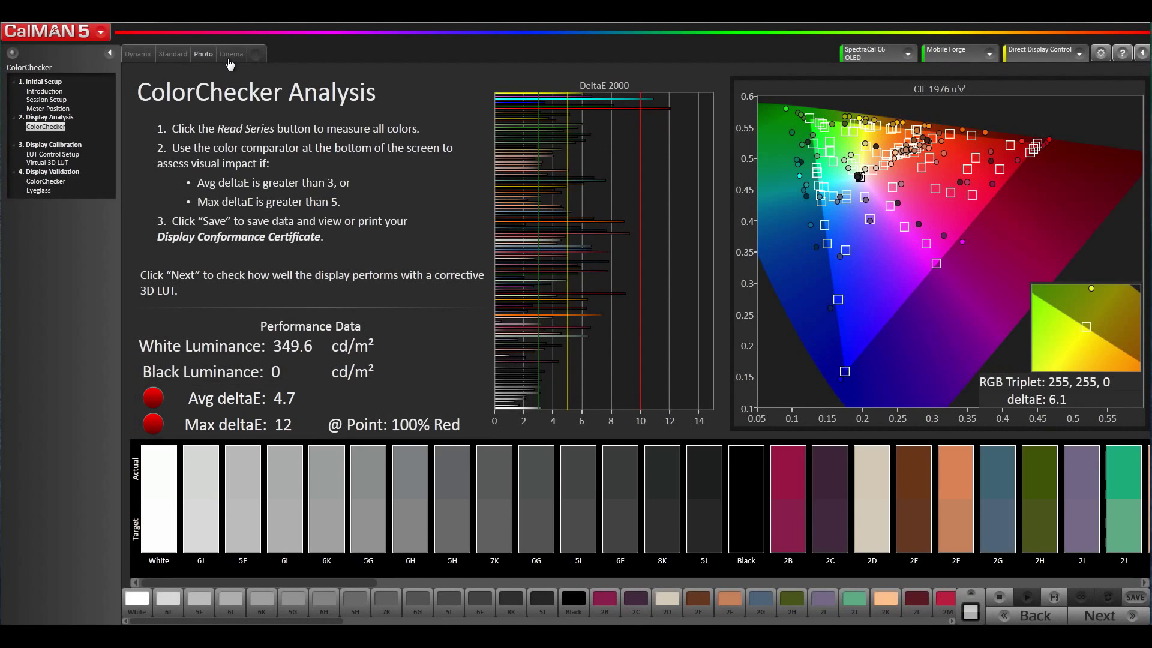
left_click(230, 56)
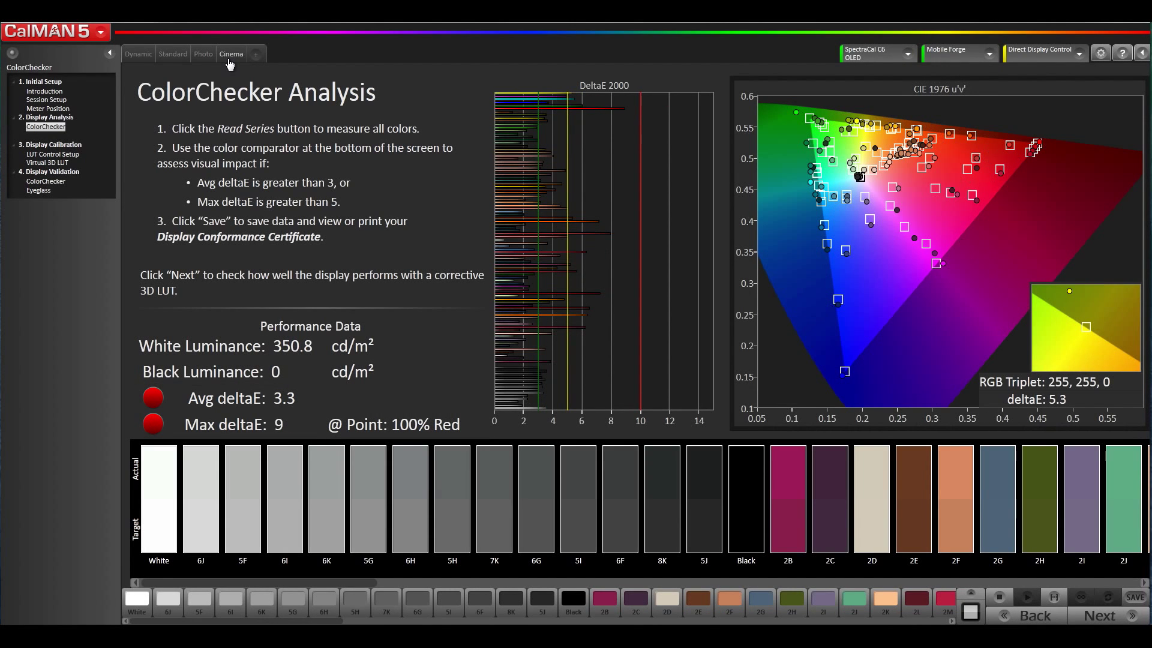